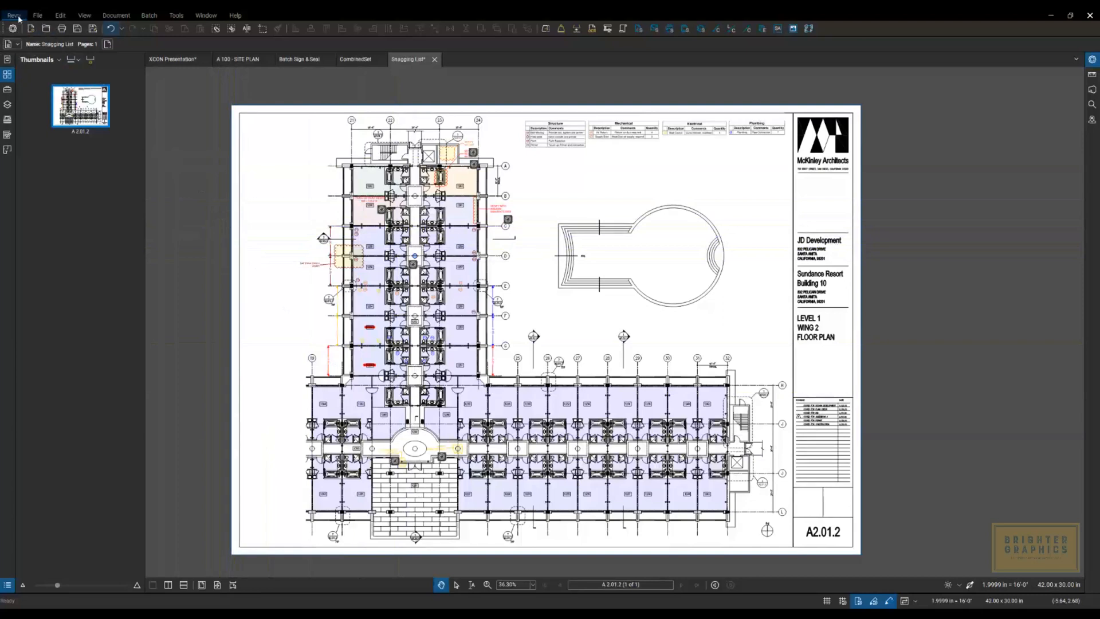
{"action": "left_click", "coordinate": [19, 18]}
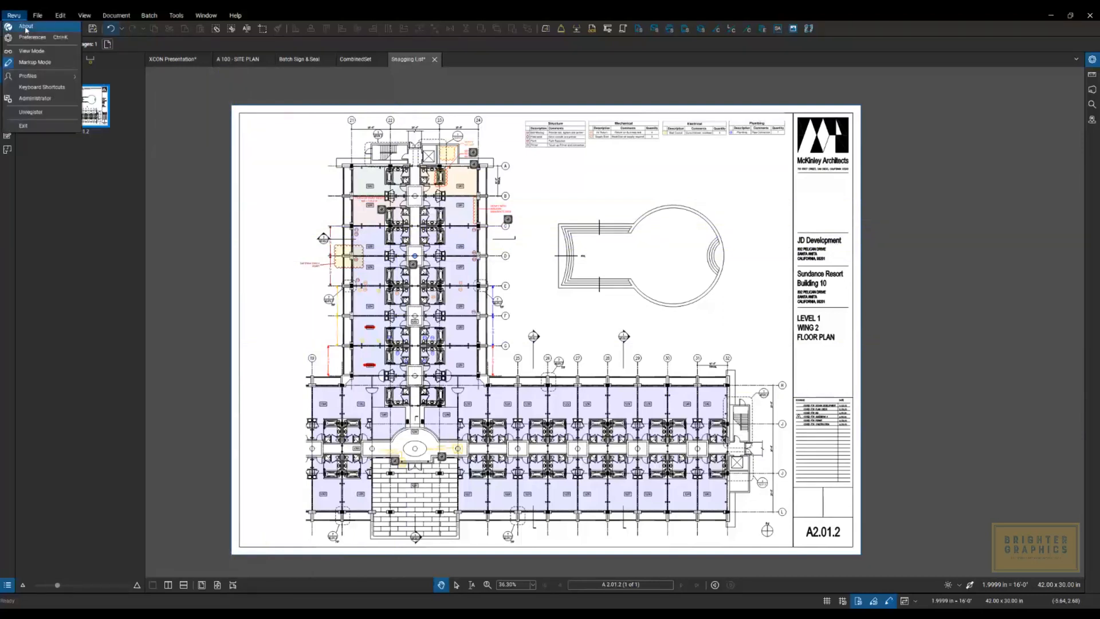
{"action": "left_click", "coordinate": [27, 30]}
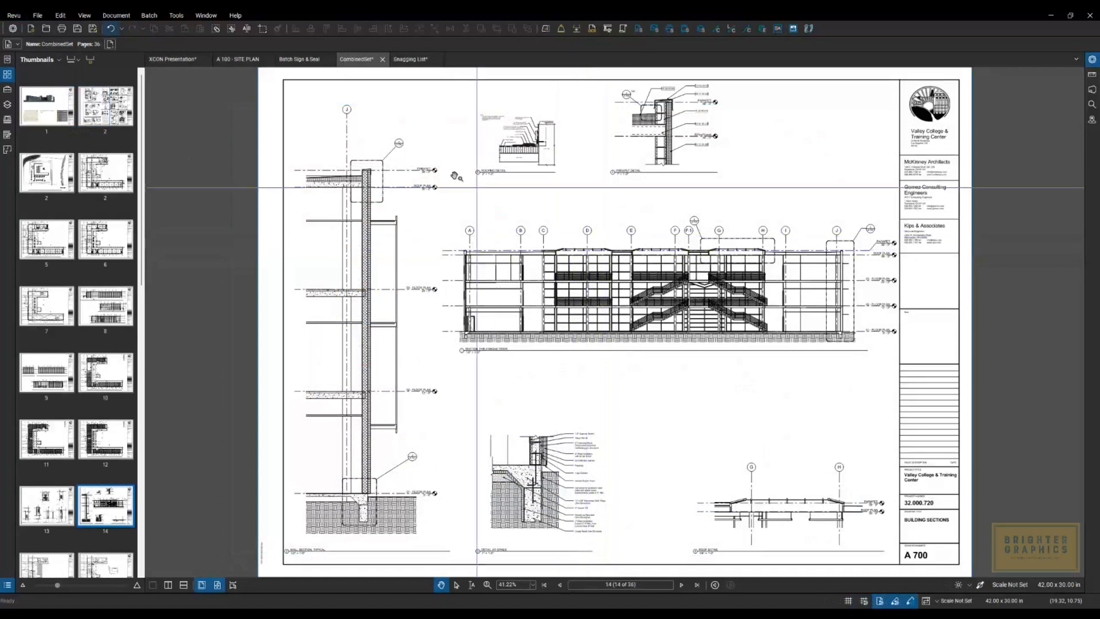
Start a batch document comparison and add the Current Drawing folder from 9 compare docs as the current files.
{"action": "left_click", "coordinate": [152, 19]}
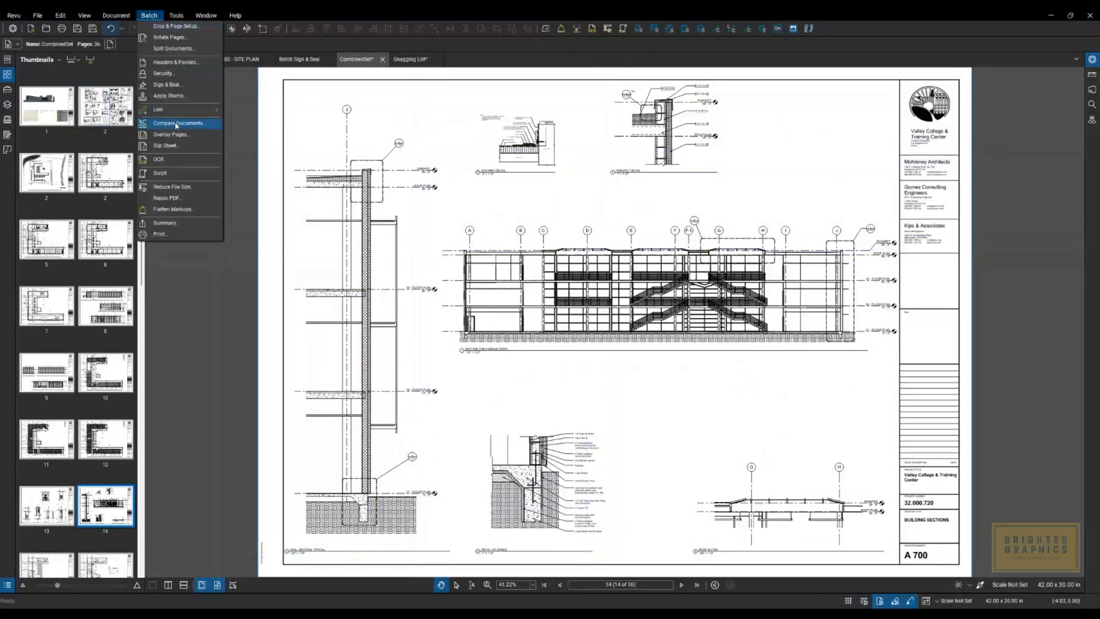
{"action": "left_click", "coordinate": [197, 127]}
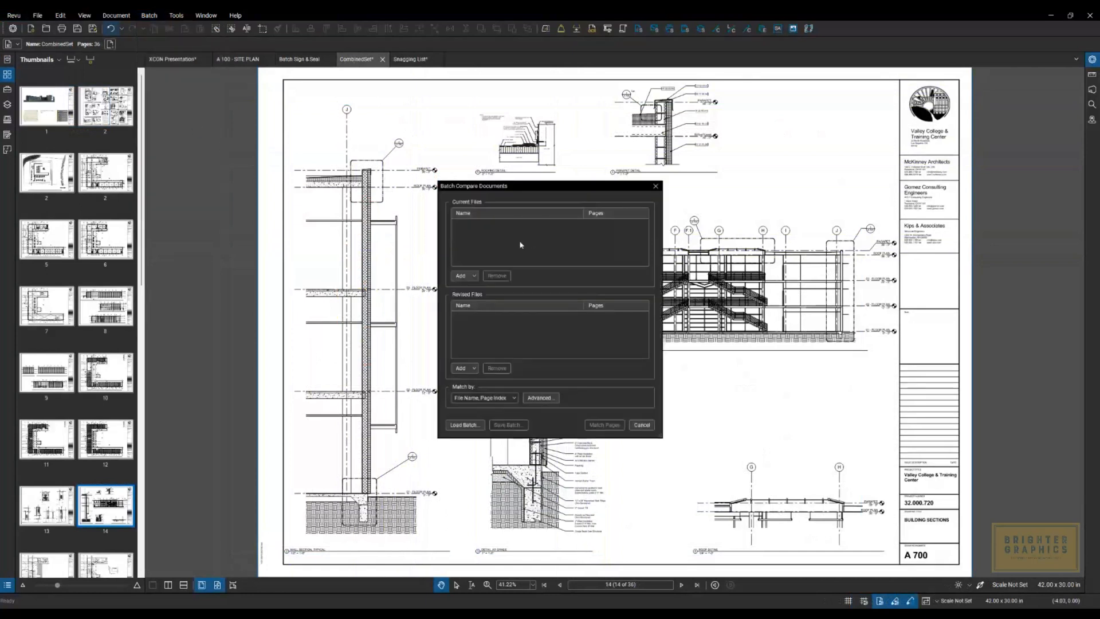
{"action": "left_click", "coordinate": [474, 276]}
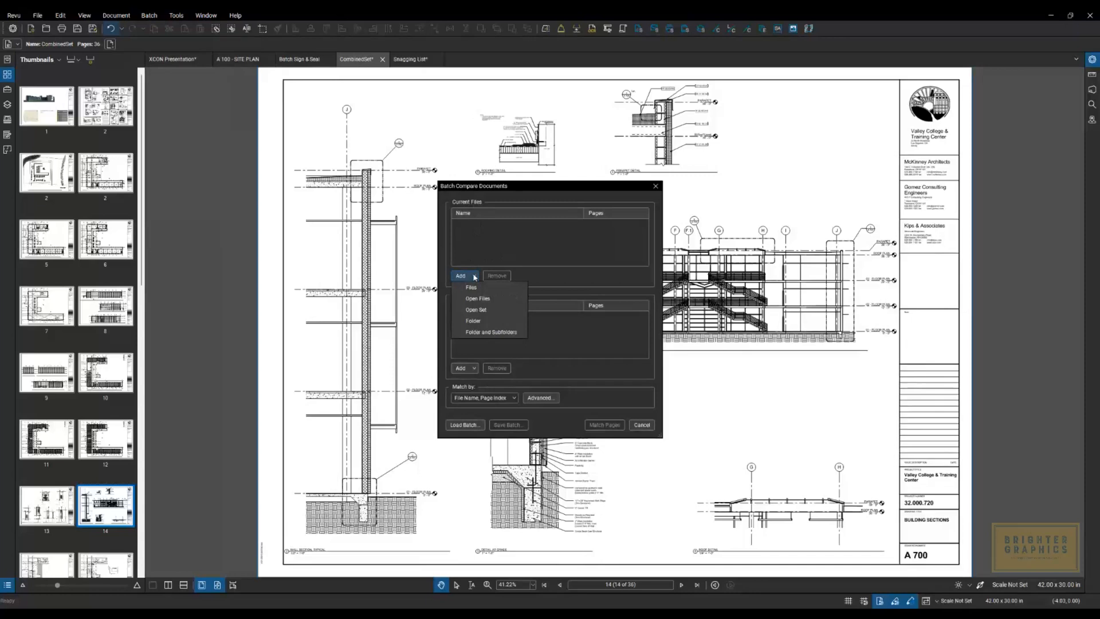
{"action": "left_click", "coordinate": [474, 321]}
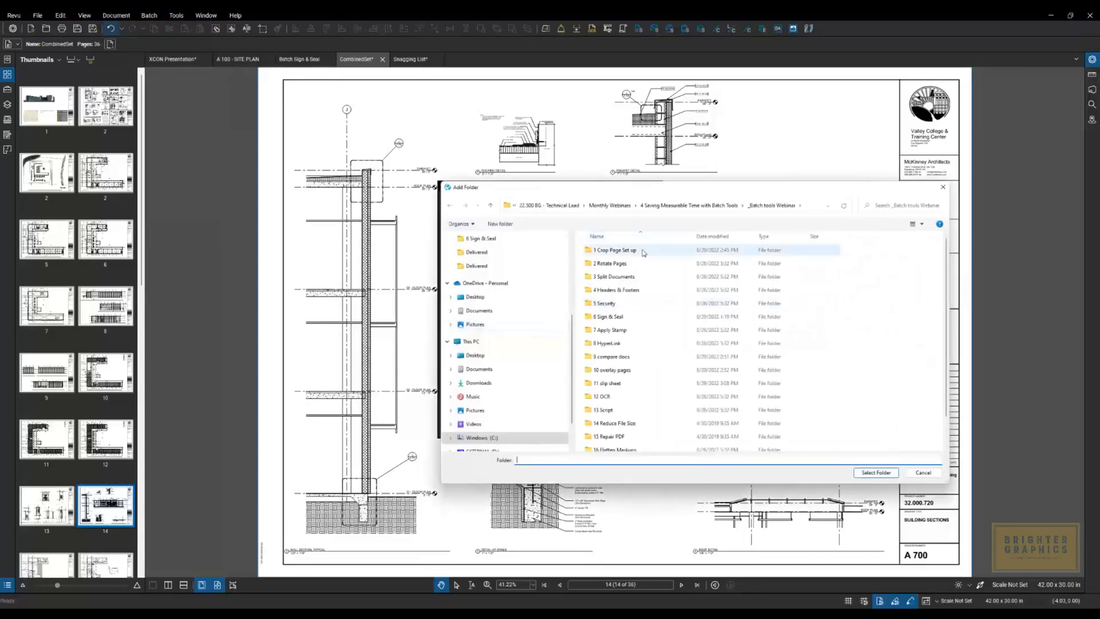
{"action": "double_click", "coordinate": [612, 356]}
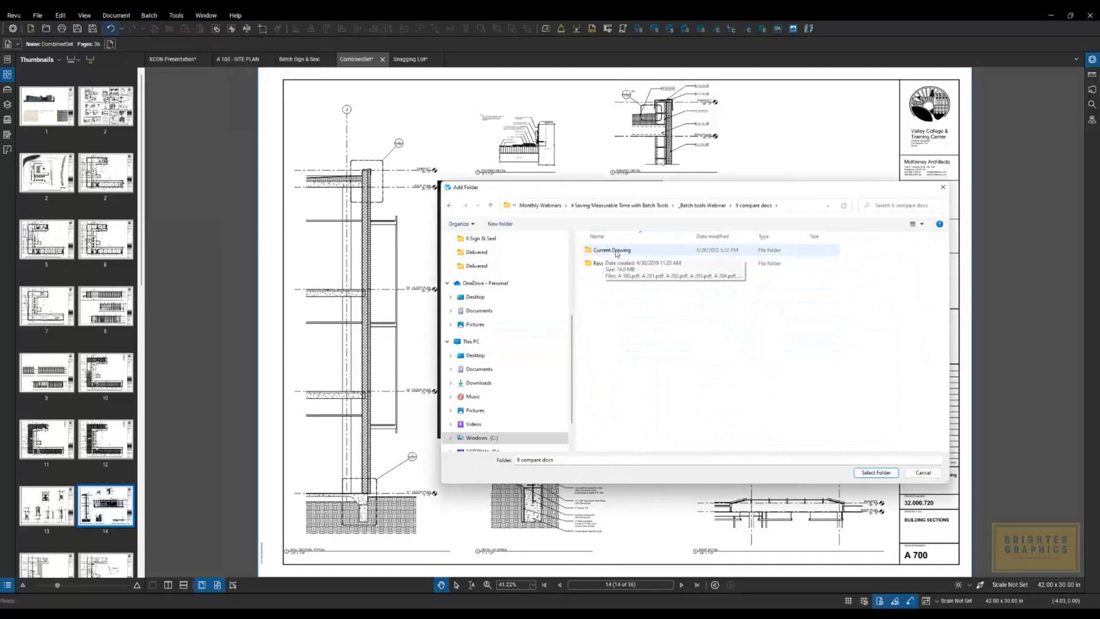
{"action": "double_click", "coordinate": [616, 253]}
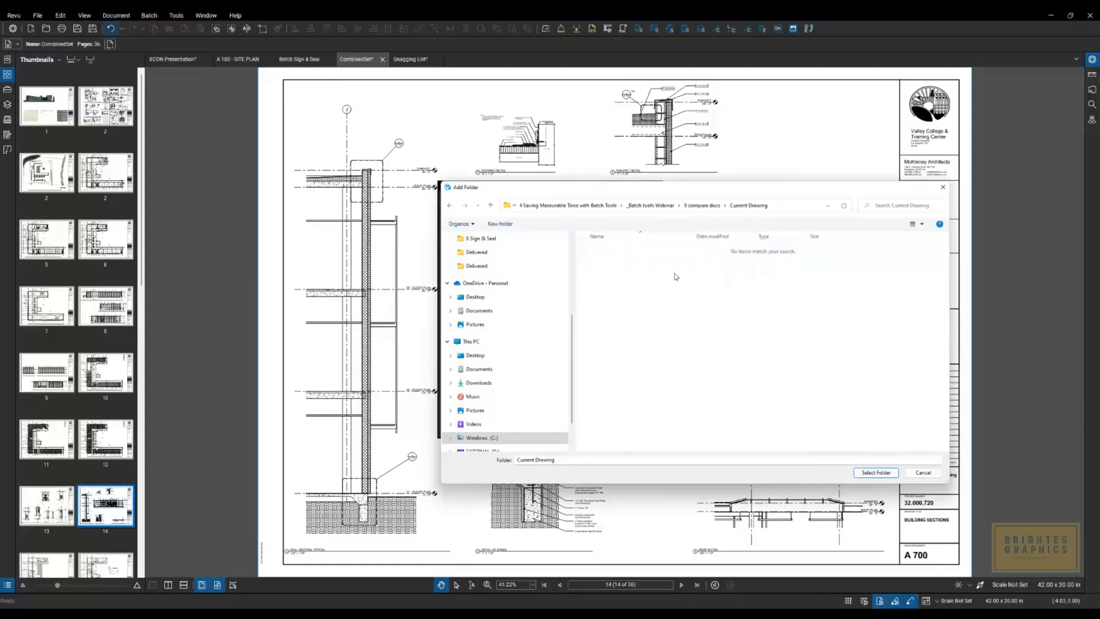
{"action": "left_click", "coordinate": [869, 474]}
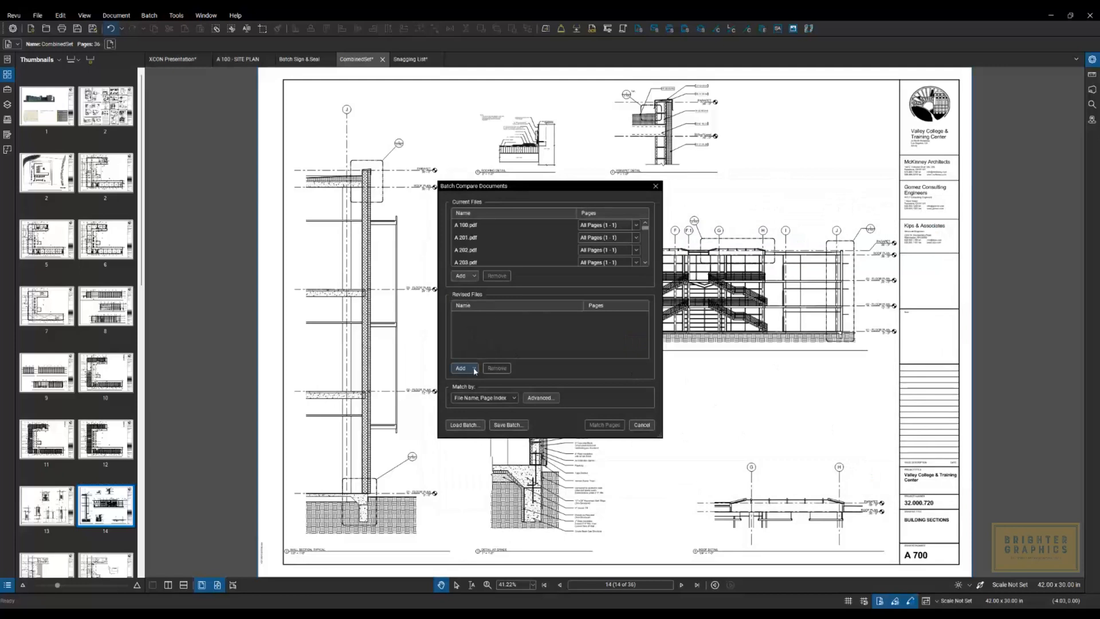
Add the Revision 02 folder as the revised files of the batch comparison.
{"action": "left_click", "coordinate": [475, 369]}
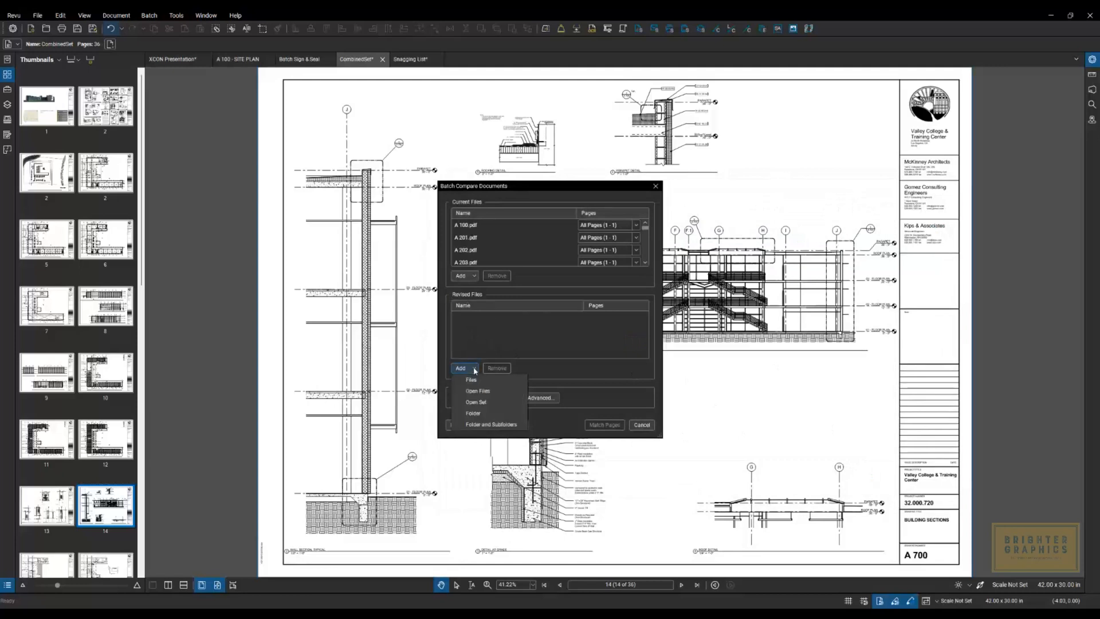
{"action": "left_click", "coordinate": [473, 412]}
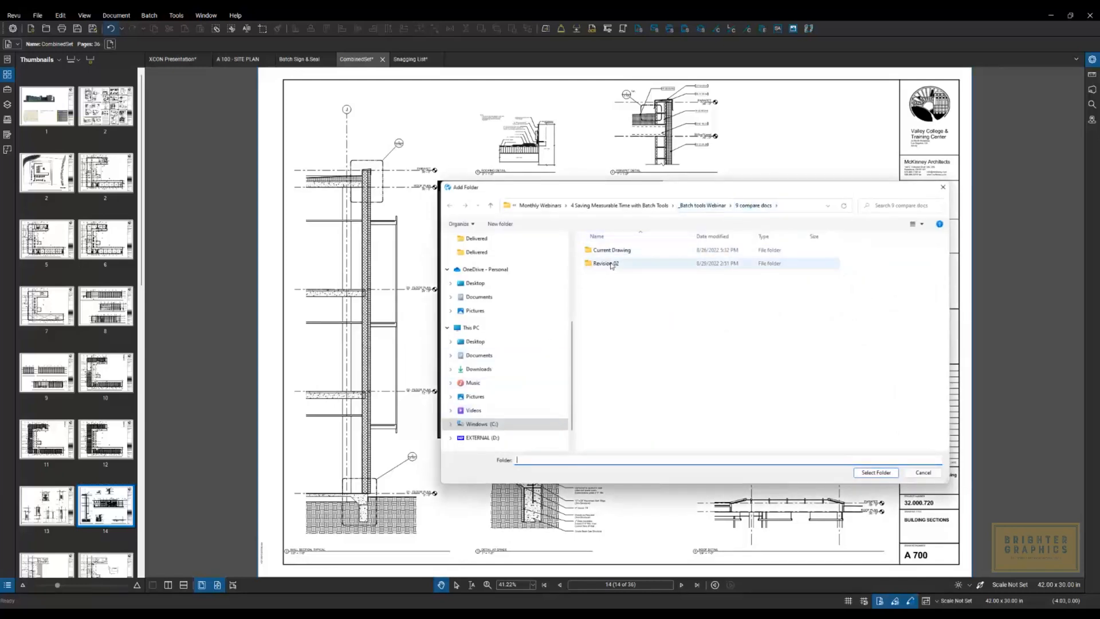
{"action": "double_click", "coordinate": [611, 264]}
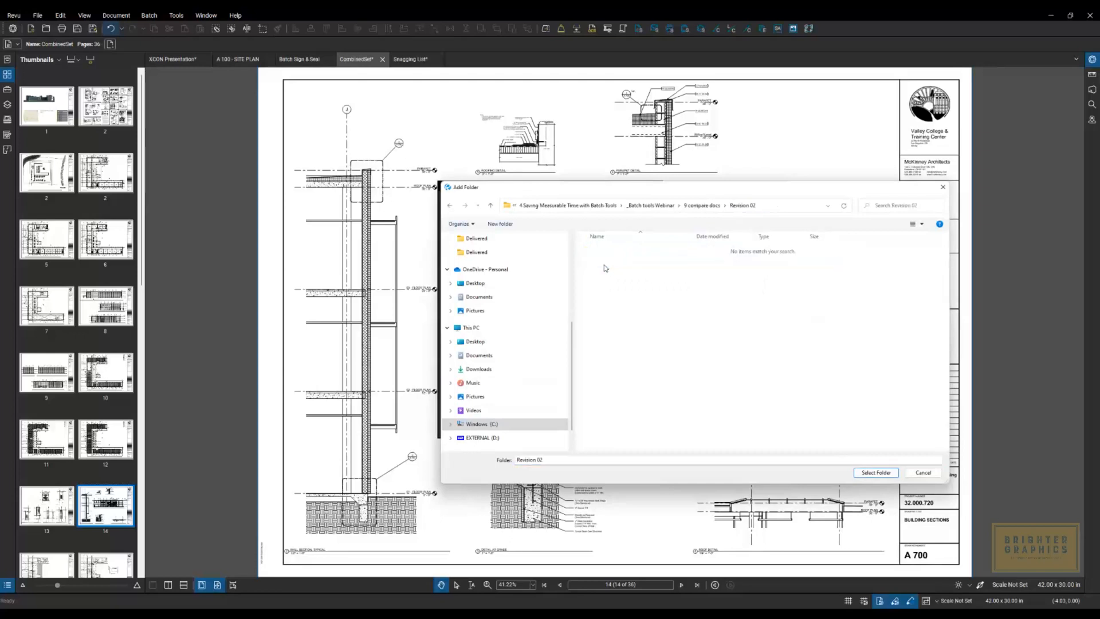
{"action": "left_click", "coordinate": [869, 474]}
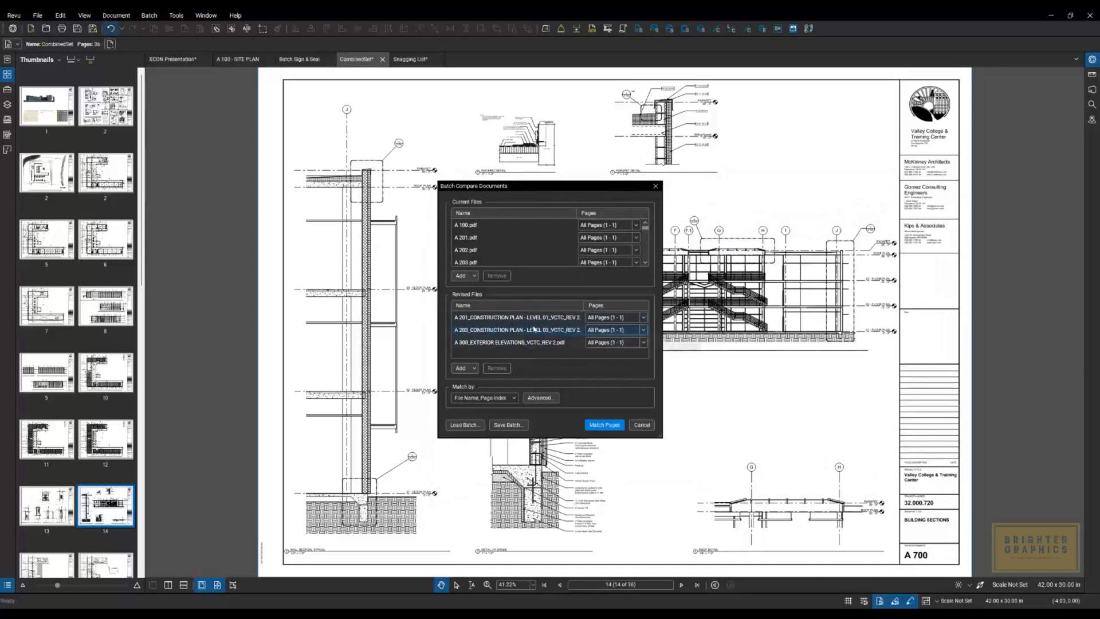
Match the pages of the current and revised files, and check both the matched and the unmatched page lists.
{"action": "left_click", "coordinate": [602, 427]}
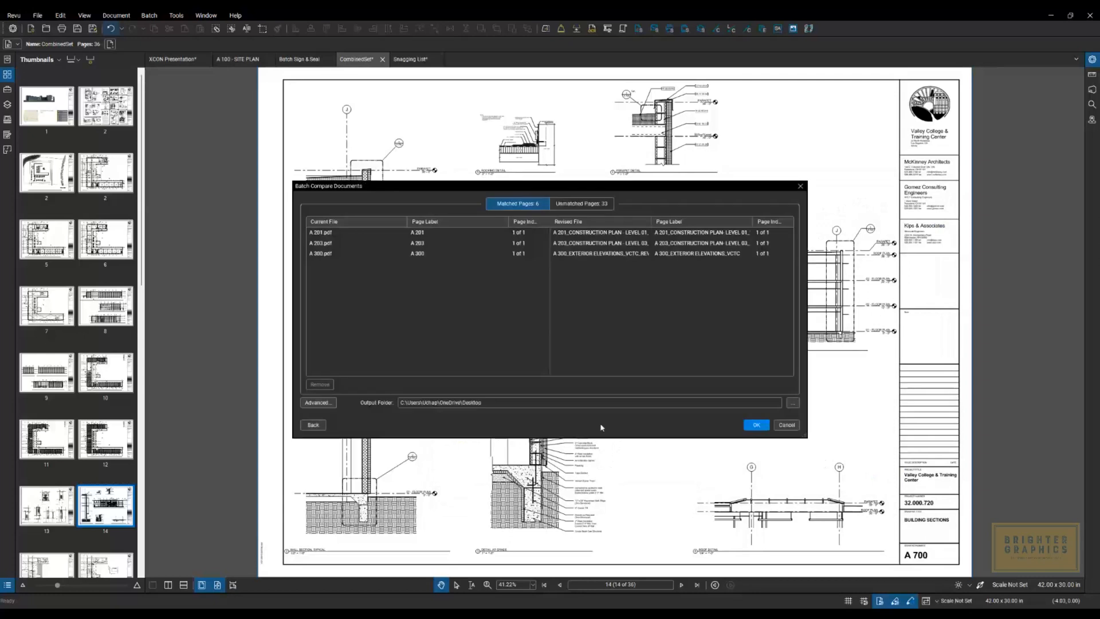
{"action": "left_click", "coordinate": [422, 233]}
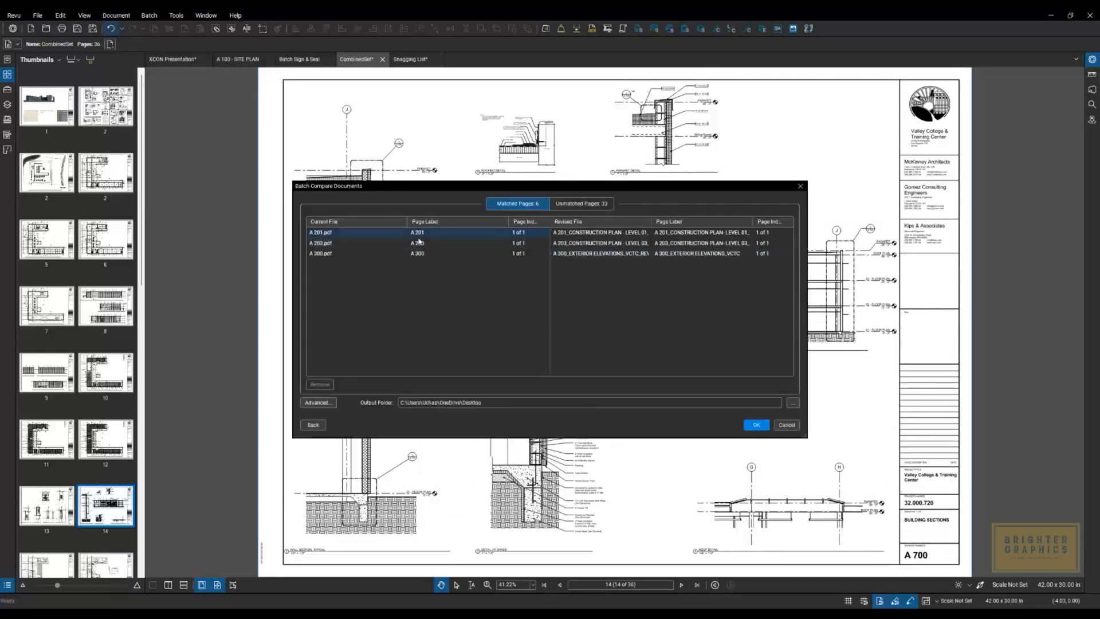
{"action": "left_click", "coordinate": [571, 253]}
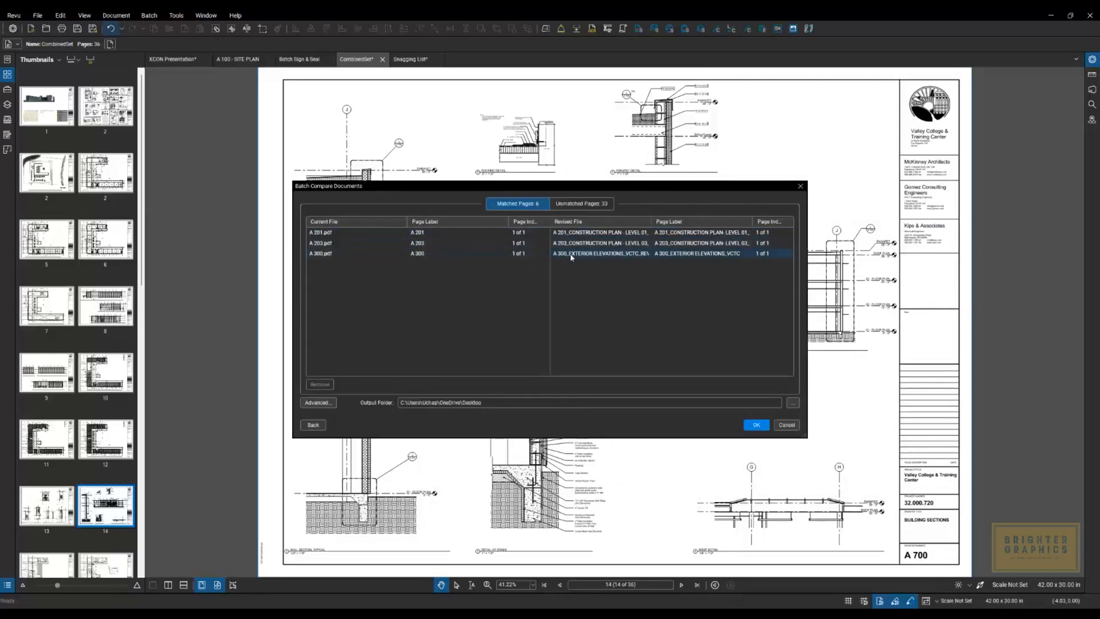
{"action": "left_click", "coordinate": [575, 205]}
{"action": "mouse_move", "coordinate": [546, 253]}
{"action": "left_mouse_down"}
{"action": "mouse_move", "coordinate": [548, 346]}
{"action": "mouse_move", "coordinate": [547, 232]}
{"action": "left_mouse_up"}
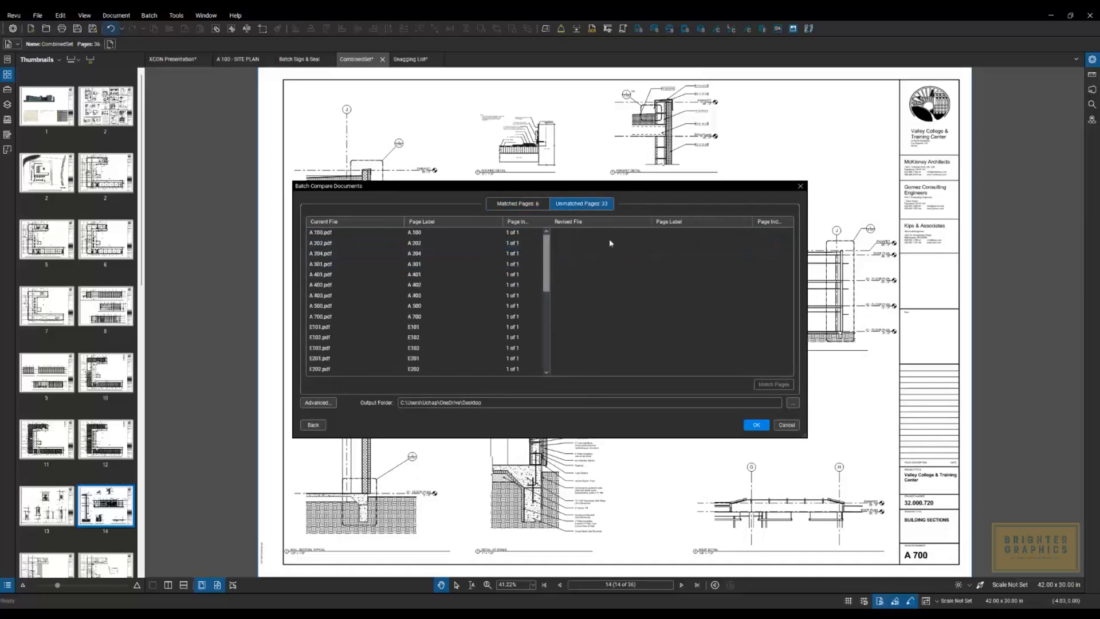
{"action": "left_click", "coordinate": [522, 205]}
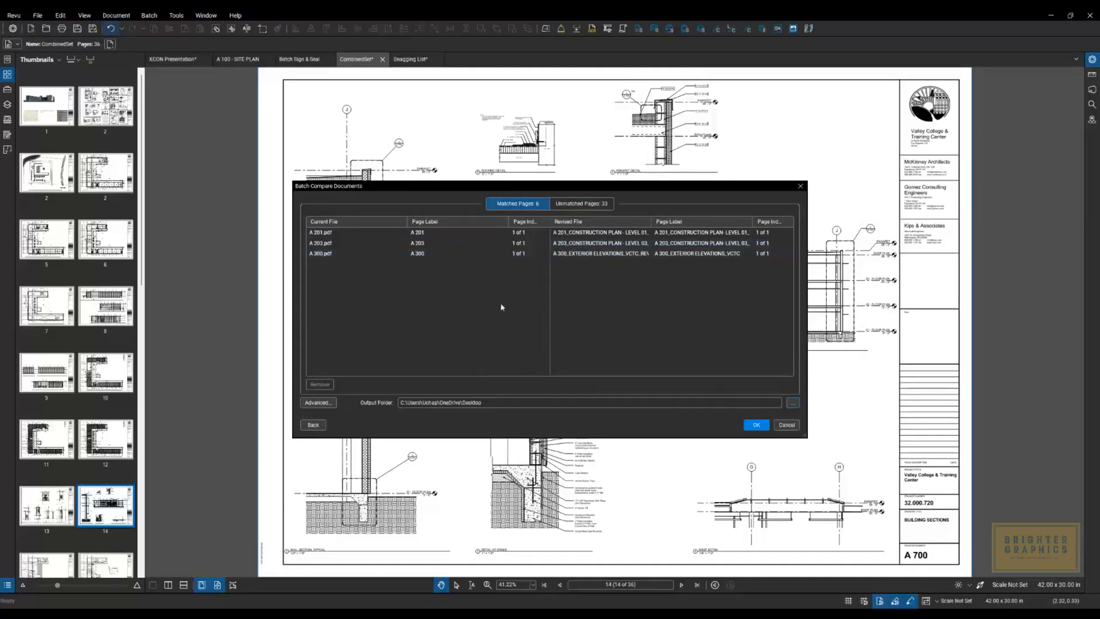
Set the output folder to 9 compare docs inside _Batch tools Webinar and run the batch comparison without a detailed report.
{"action": "left_click", "coordinate": [793, 404]}
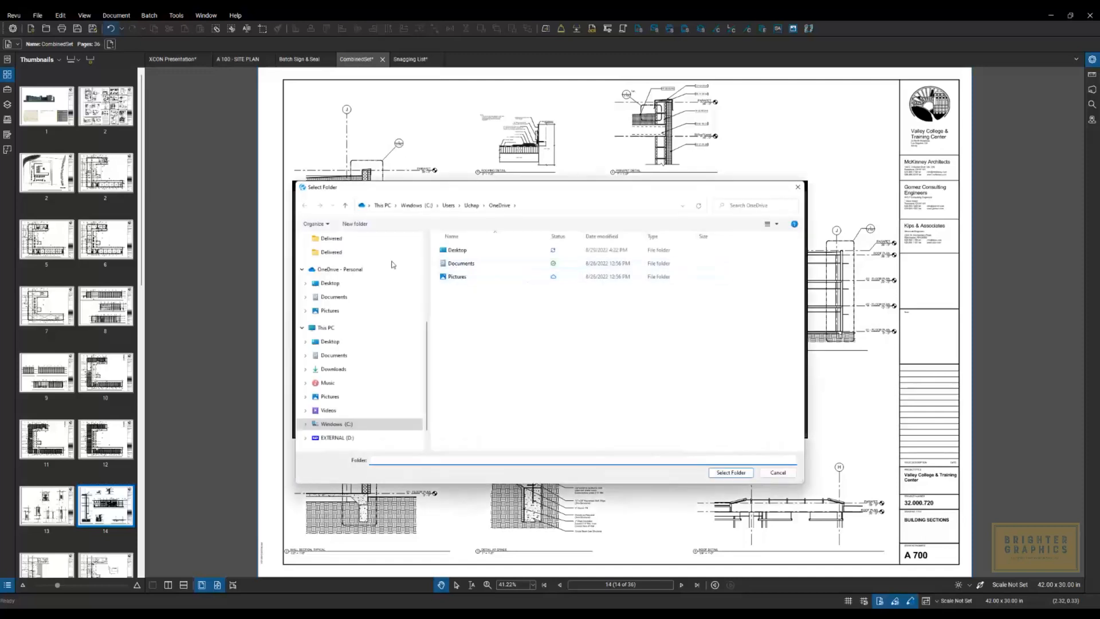
{"action": "scroll", "coordinate": [360, 302], "scroll_direction": "up", "scroll_amount": 2}
{"action": "scroll", "coordinate": [361, 302], "scroll_direction": "up", "scroll_amount": 3}
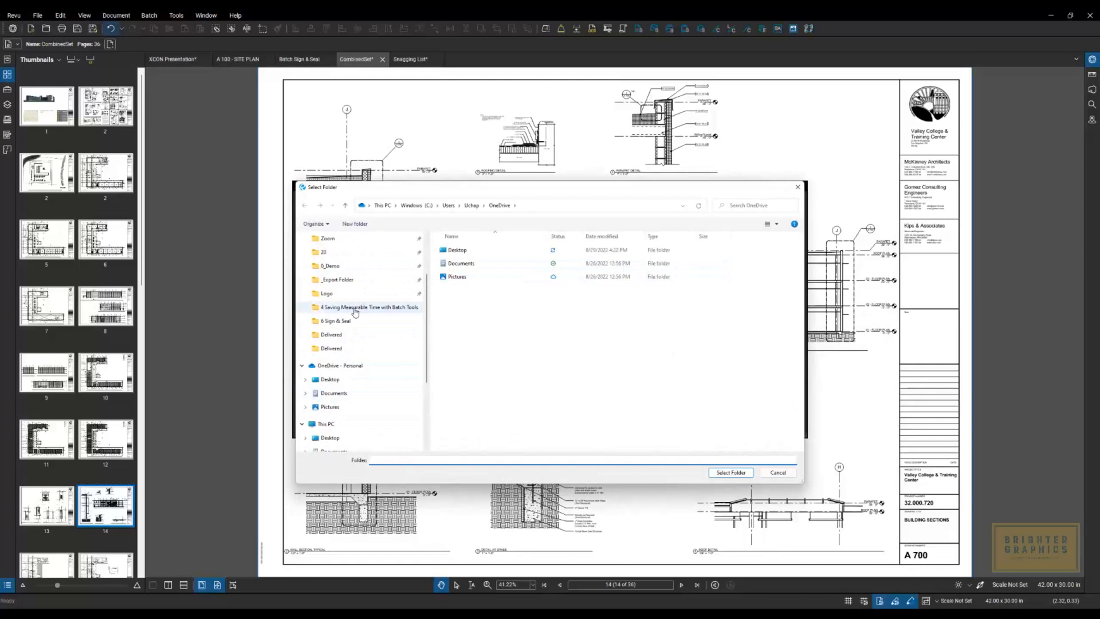
{"action": "left_click", "coordinate": [337, 311]}
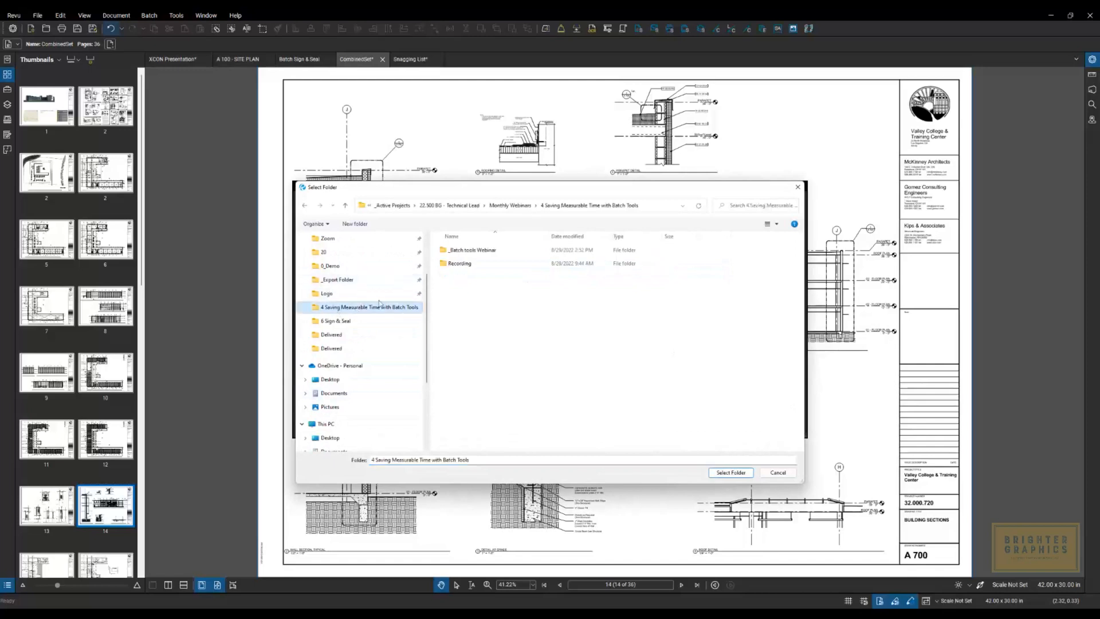
{"action": "left_click", "coordinate": [468, 252]}
{"action": "double_click", "coordinate": [468, 253]}
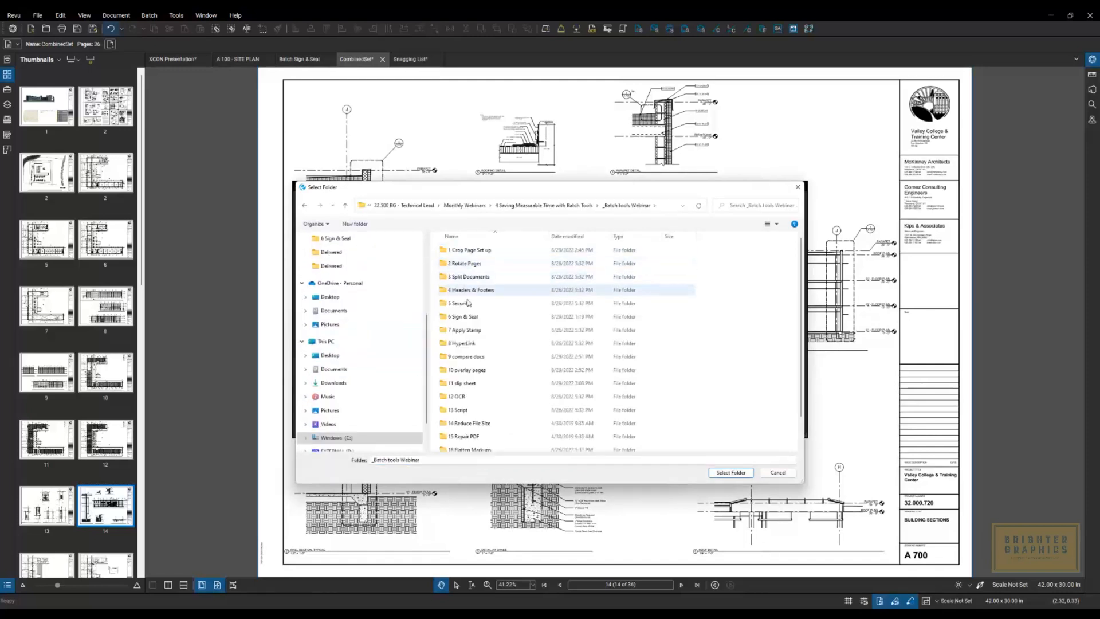
{"action": "double_click", "coordinate": [476, 357]}
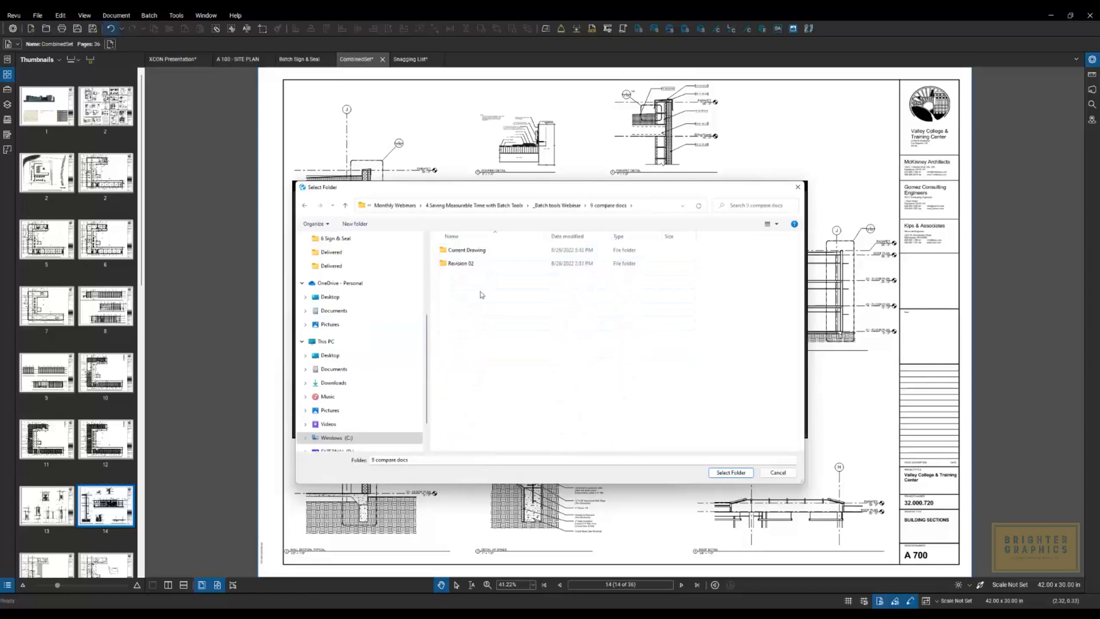
{"action": "left_click", "coordinate": [728, 474]}
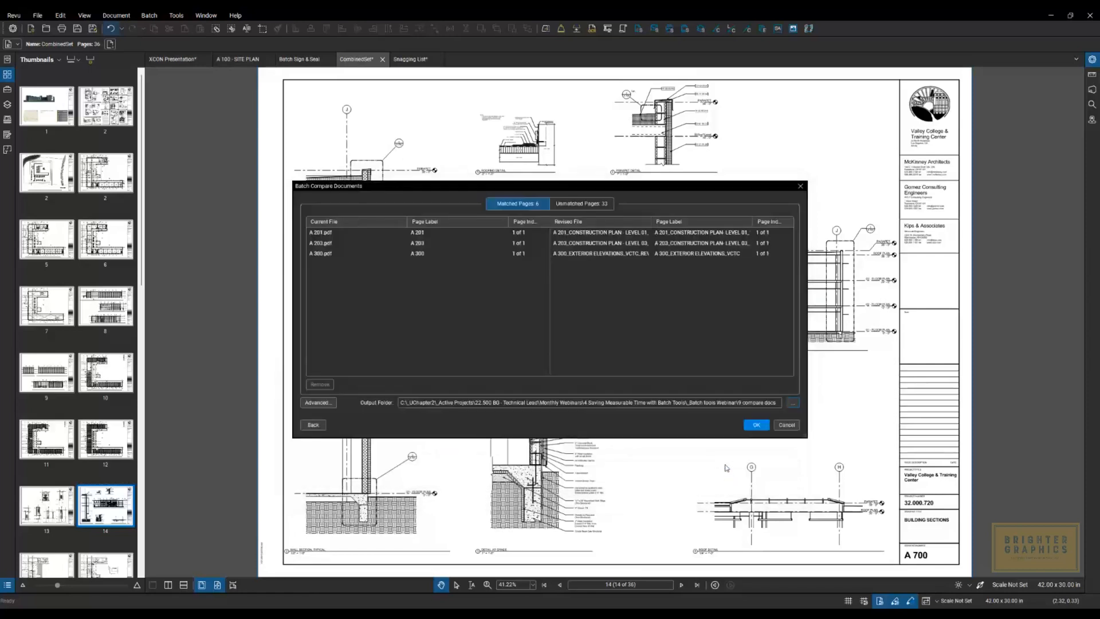
{"action": "left_click", "coordinate": [756, 426]}
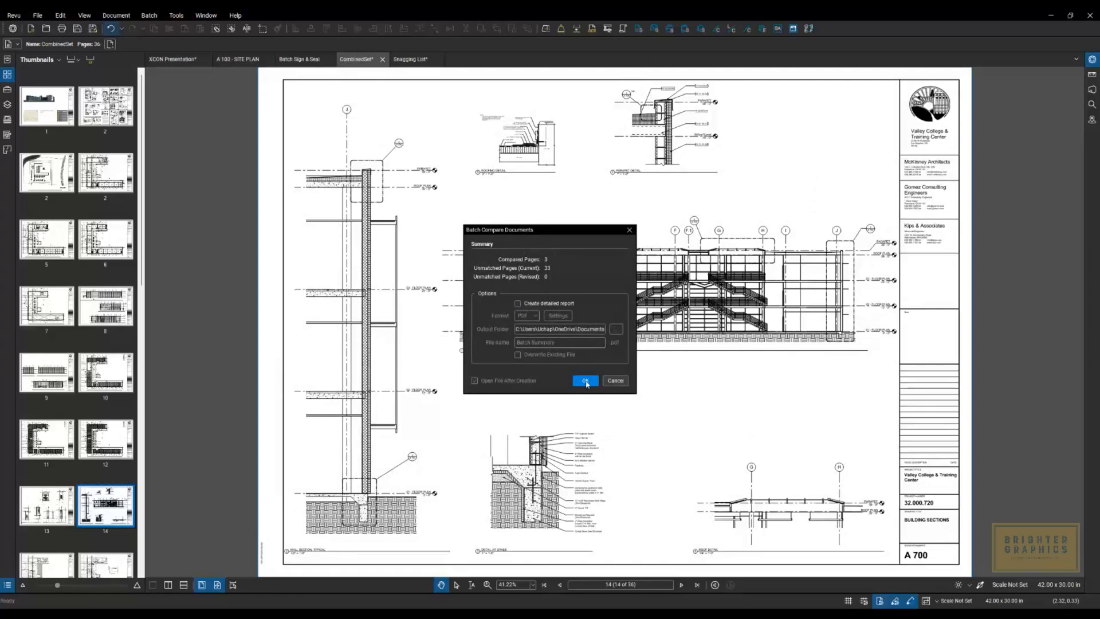
{"action": "left_click", "coordinate": [585, 381]}
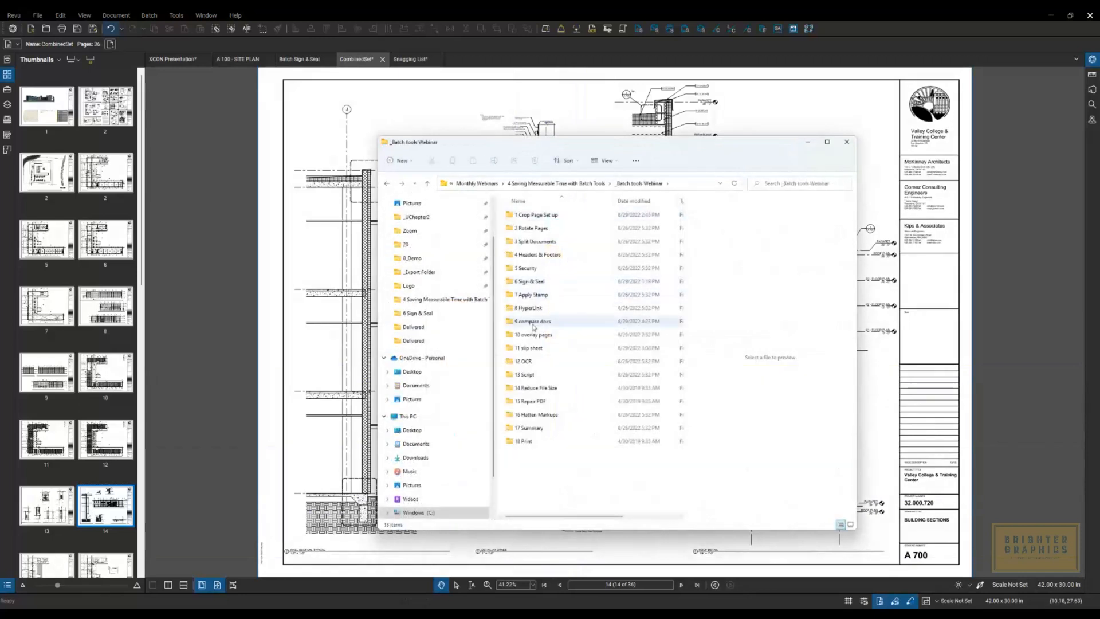
Open the A 201 comparison PDF from the 9 compare docs folder in File Explorer, examine the marked differences and close it.
{"action": "double_click", "coordinate": [533, 322]}
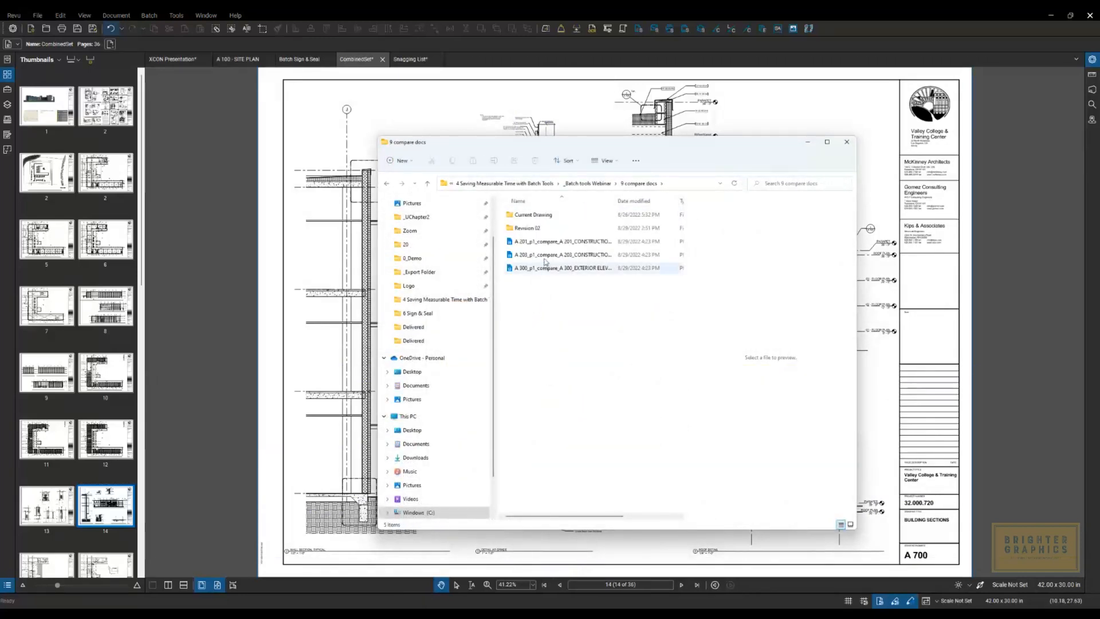
{"action": "left_click", "coordinate": [563, 242]}
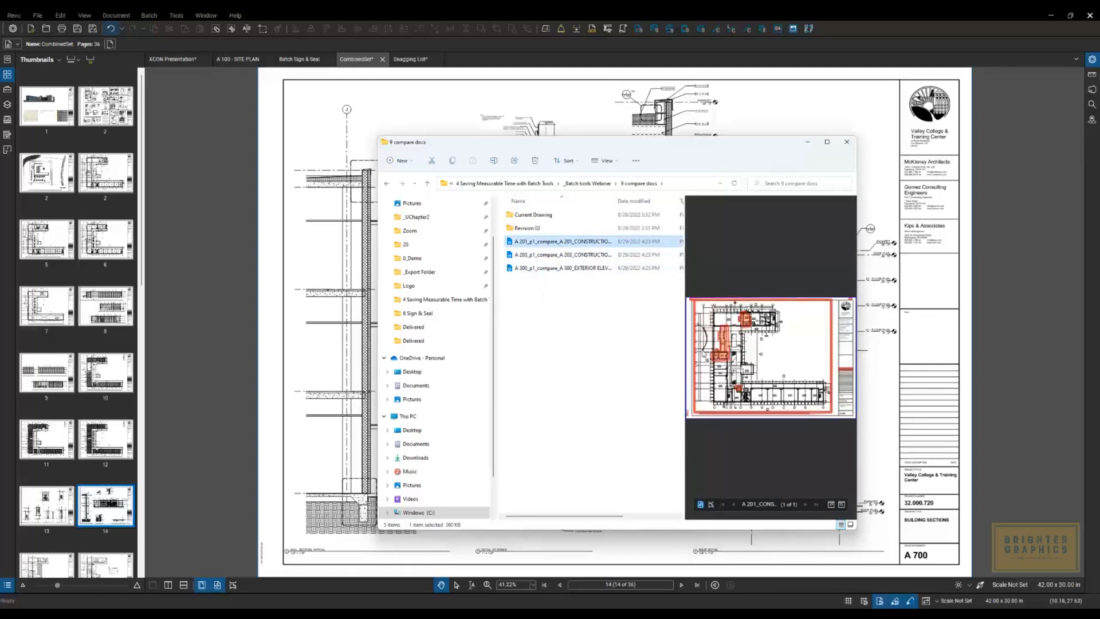
{"action": "double_click", "coordinate": [554, 242]}
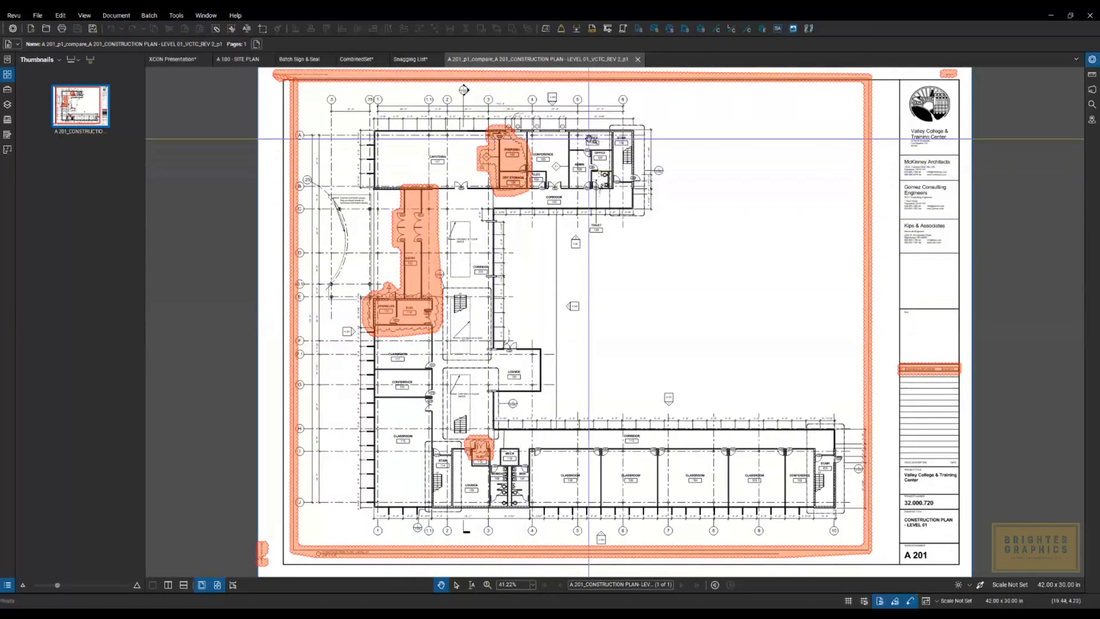
{"action": "left_click", "coordinate": [638, 59]}
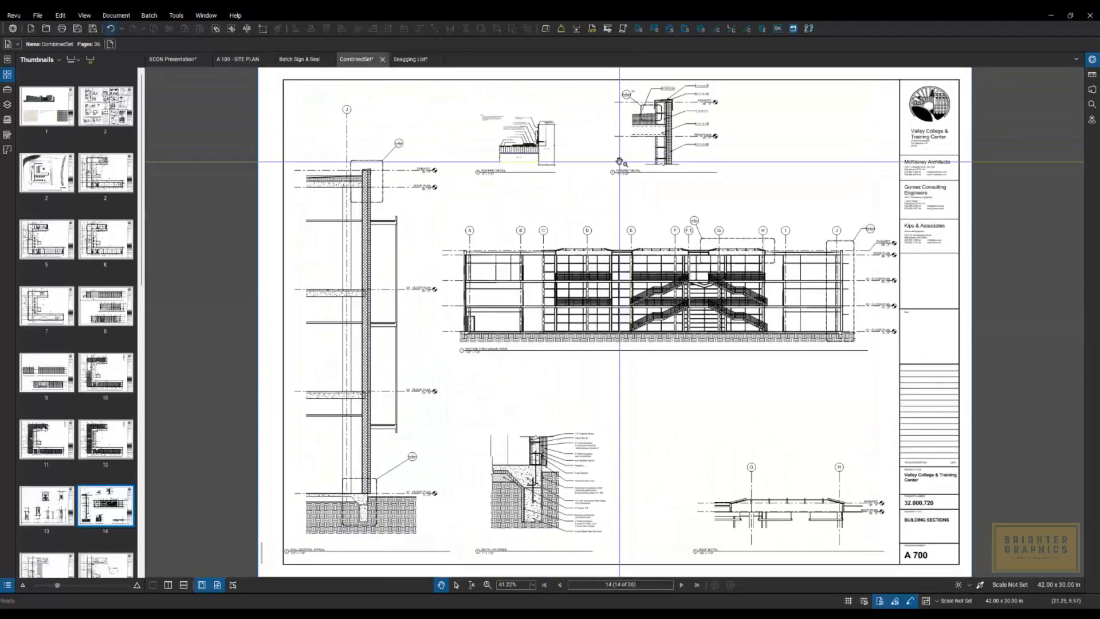